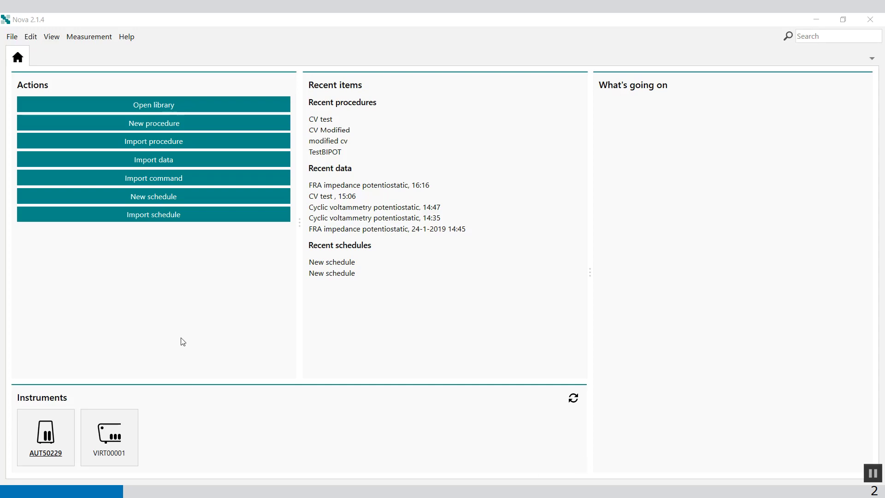
# Open FRA impedance potentiostatic from Default procedures > Impedance spectroscopy in the procedure library
pyautogui.click(192, 103)
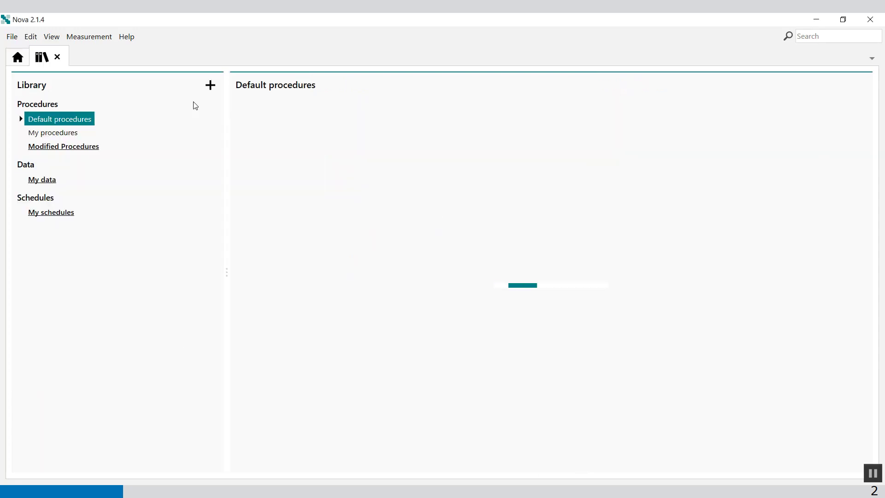
pyautogui.click(21, 120)
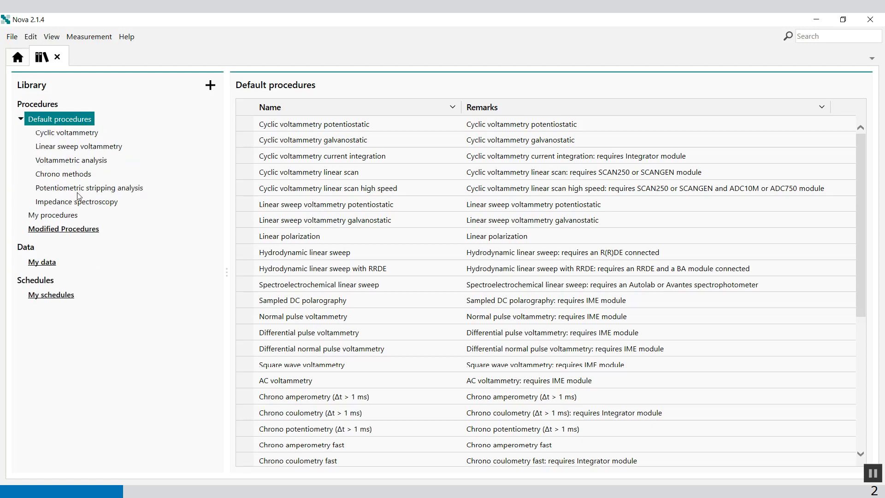
pyautogui.click(80, 206)
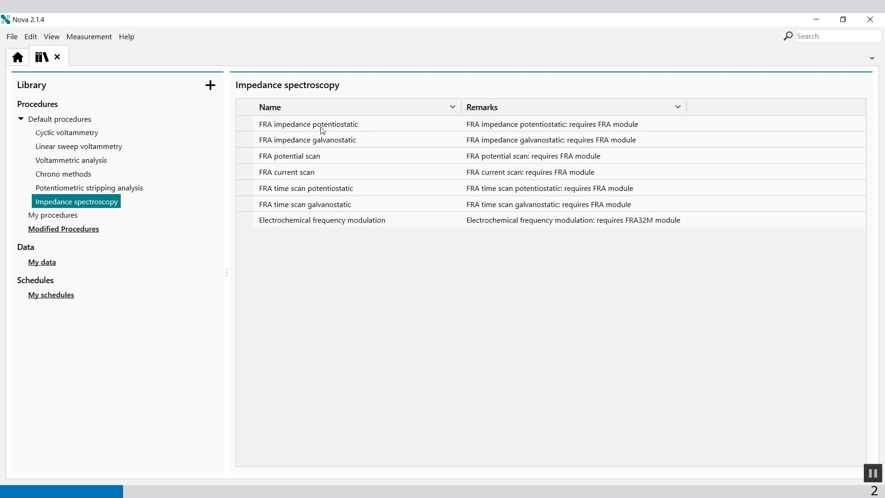
pyautogui.doubleClick(343, 129)
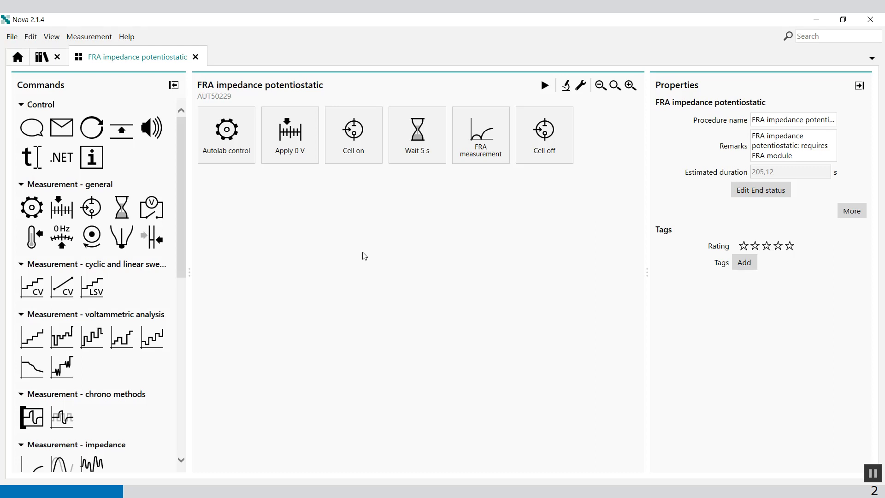
# Check that the Autolab control step keeps its mode as Potentiostatic
pyautogui.click(229, 152)
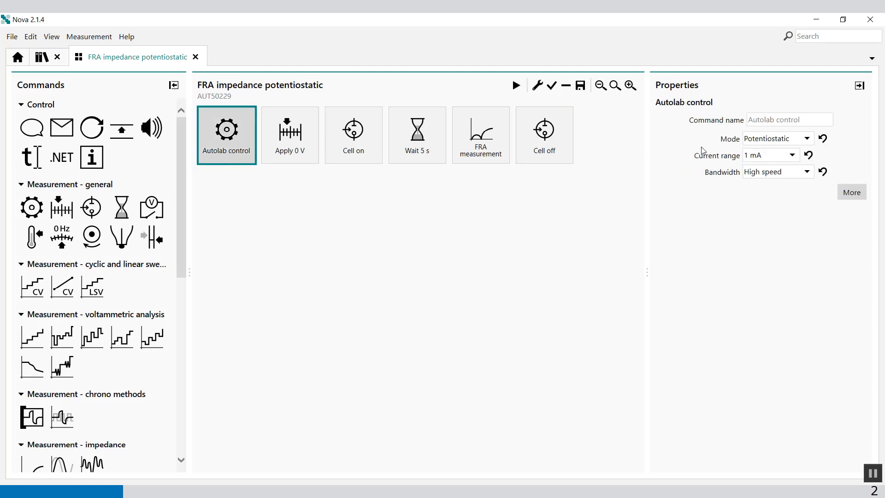
pyautogui.click(804, 141)
pyautogui.click(780, 152)
# Review the Apply 0 V, Cell on, Wait 5 s and FRA measurement steps' settings
pyautogui.click(313, 154)
pyautogui.click(772, 133)
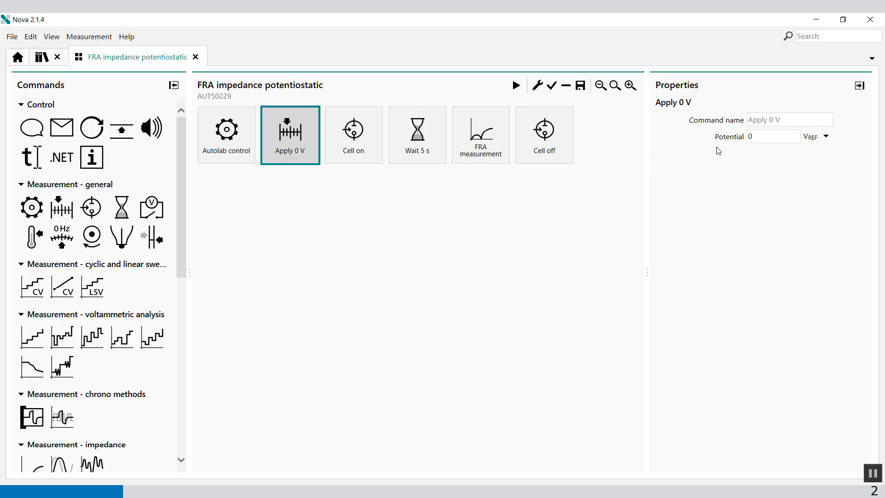
pyautogui.click(353, 136)
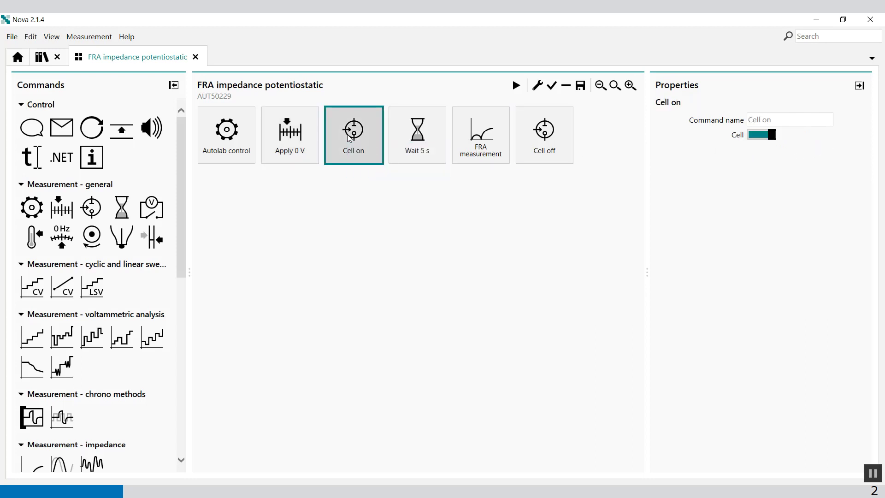
pyautogui.click(416, 134)
pyautogui.click(494, 137)
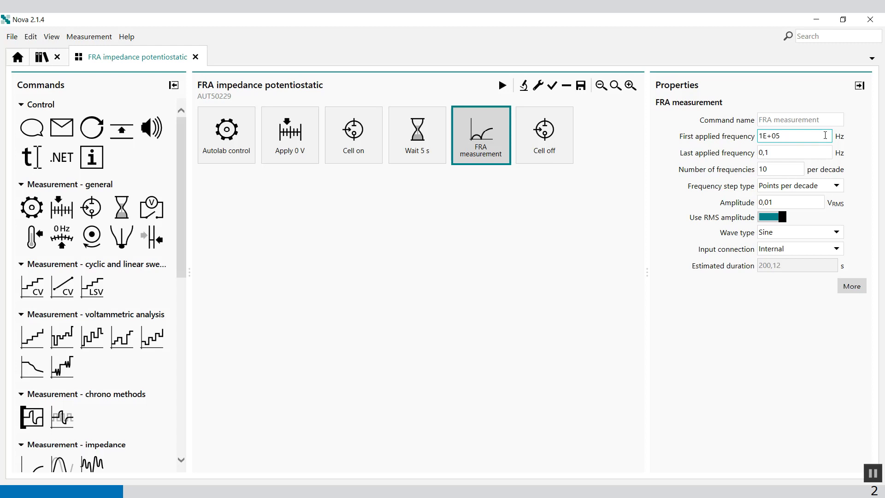
# Change the FRA last applied frequency from 0,1 to 1 Hz and frequencies per decade from 10 to 4
pyautogui.click(815, 135)
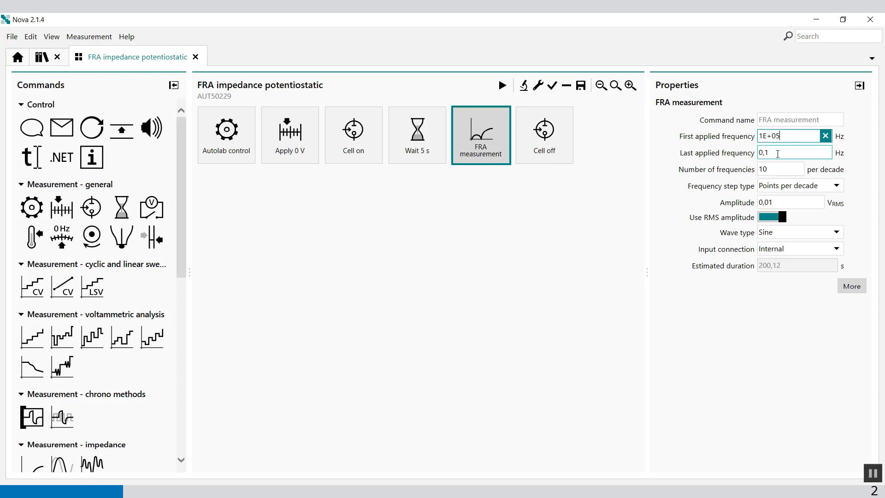
pyautogui.click(782, 153)
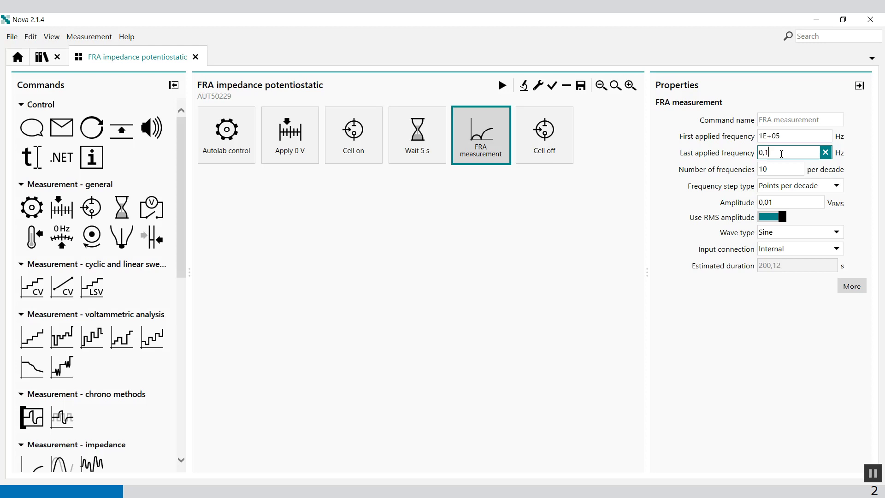
pyautogui.press('BackSpace')
pyautogui.press('BackSpace')
pyautogui.press('BackSpace')
pyautogui.write('1')
pyautogui.click(796, 167)
pyautogui.press('BackSpace')
pyautogui.press('BackSpace')
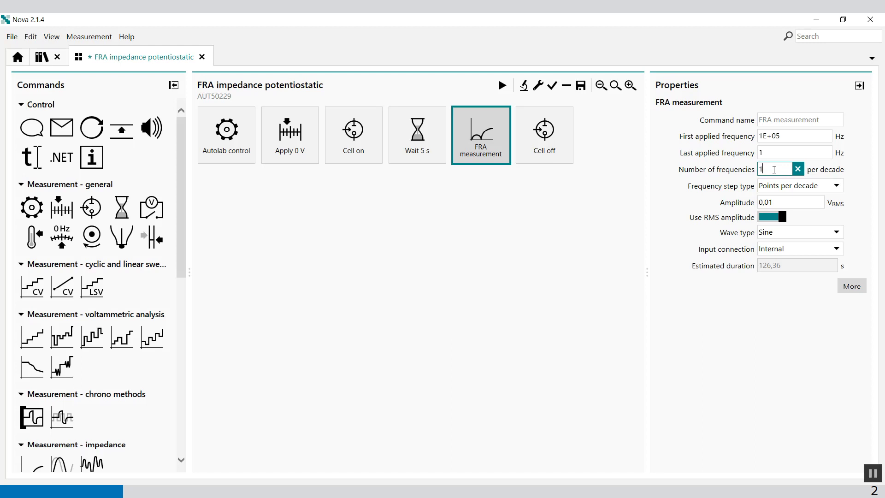
pyautogui.write('4')
# Switch the frequency step type from Linear to Logarithmic and set the number of frequencies to 10
pyautogui.click(798, 186)
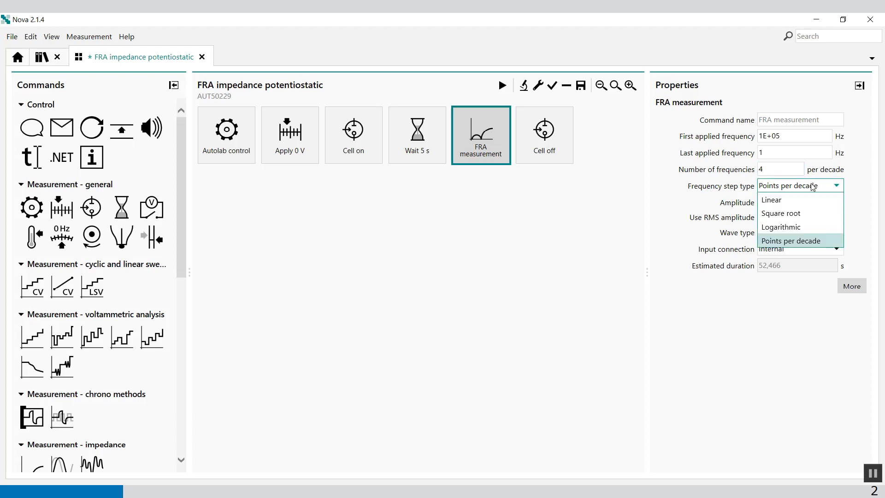
pyautogui.click(789, 201)
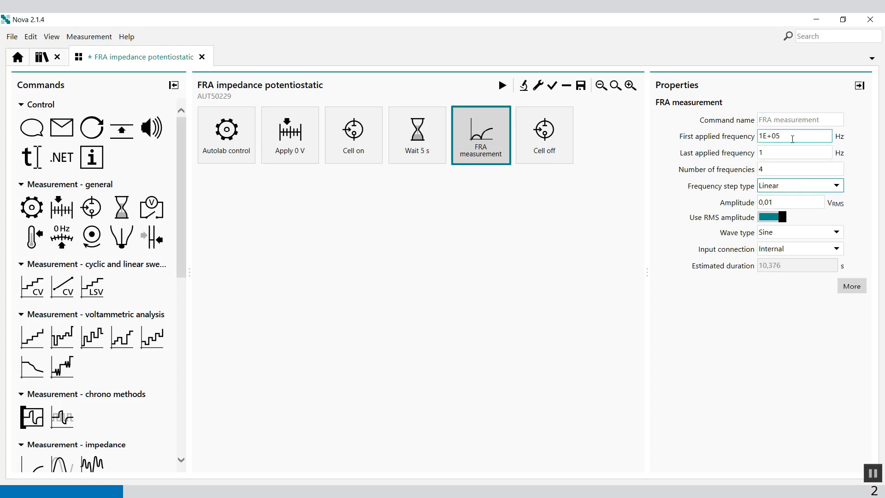
pyautogui.click(780, 150)
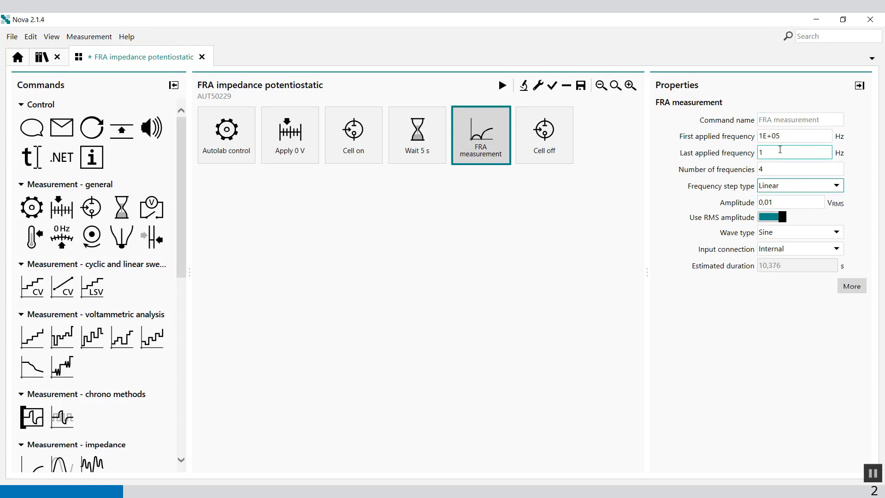
pyautogui.click(821, 191)
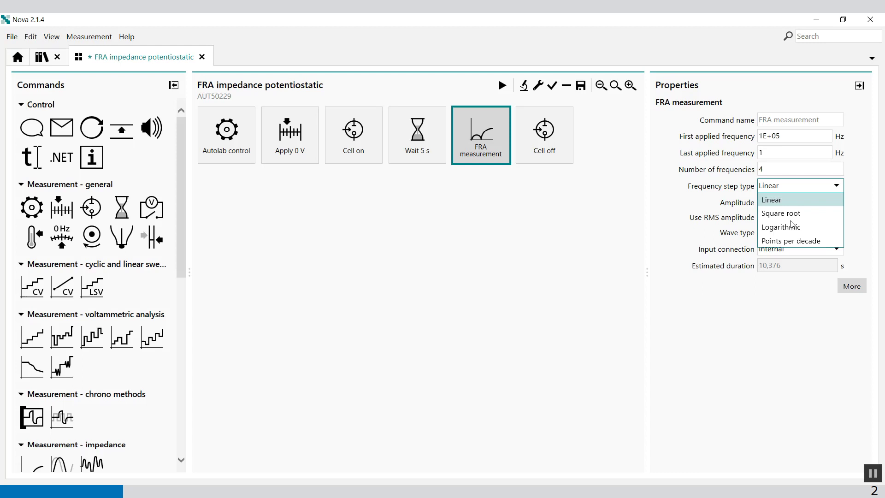
pyautogui.click(789, 227)
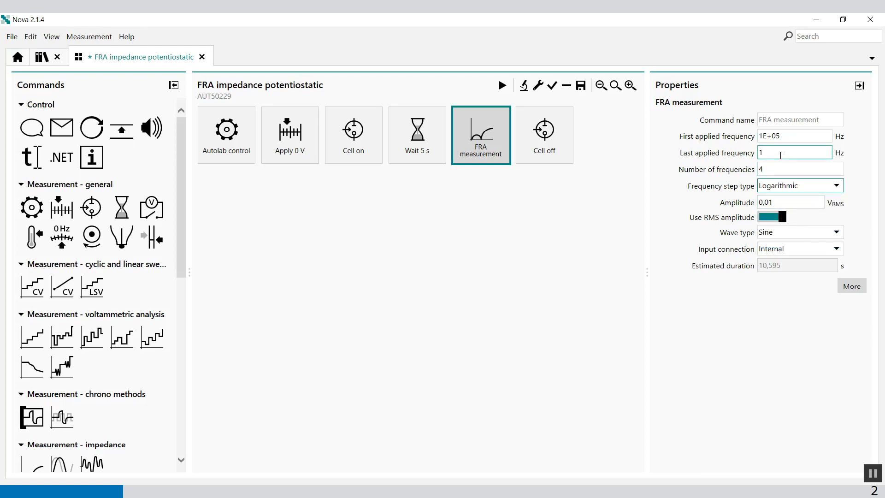
pyautogui.click(776, 169)
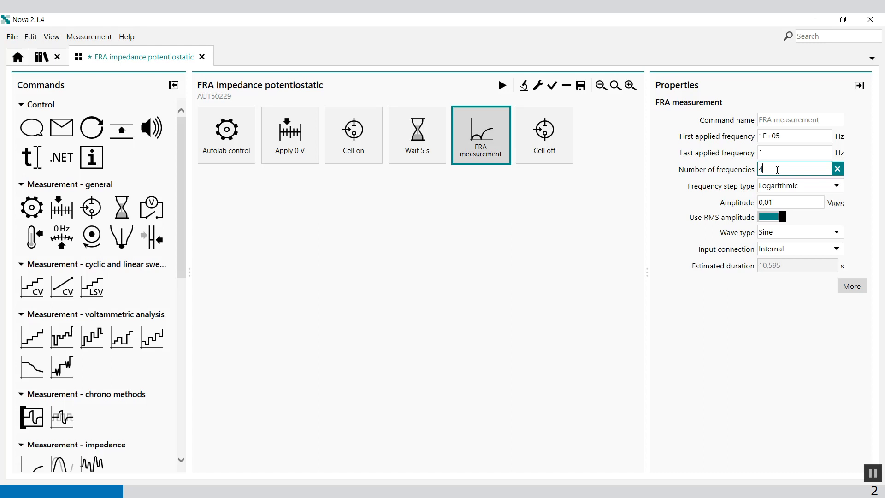
pyautogui.press('BackSpace')
pyautogui.write('100')
# Set the frequency step type back to Points per decade with 4 frequencies
pyautogui.click(840, 188)
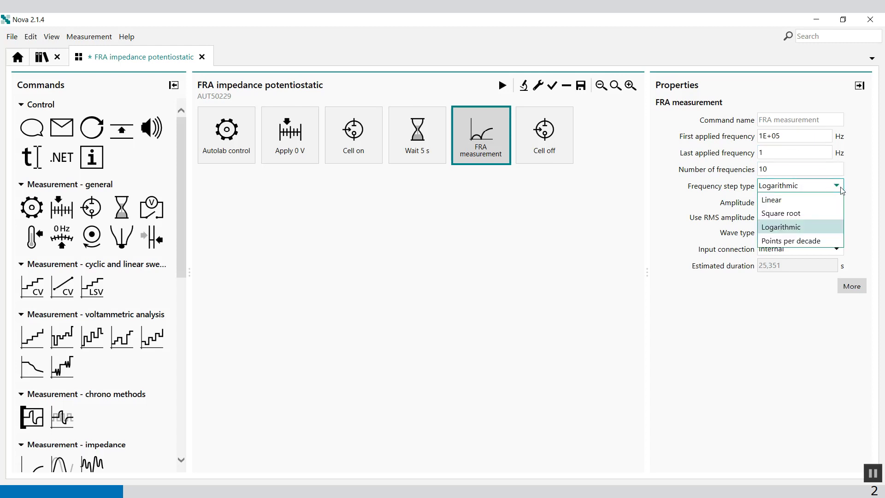
pyautogui.click(797, 240)
pyautogui.click(773, 167)
pyautogui.press('BackSpace')
pyautogui.press('BackSpace')
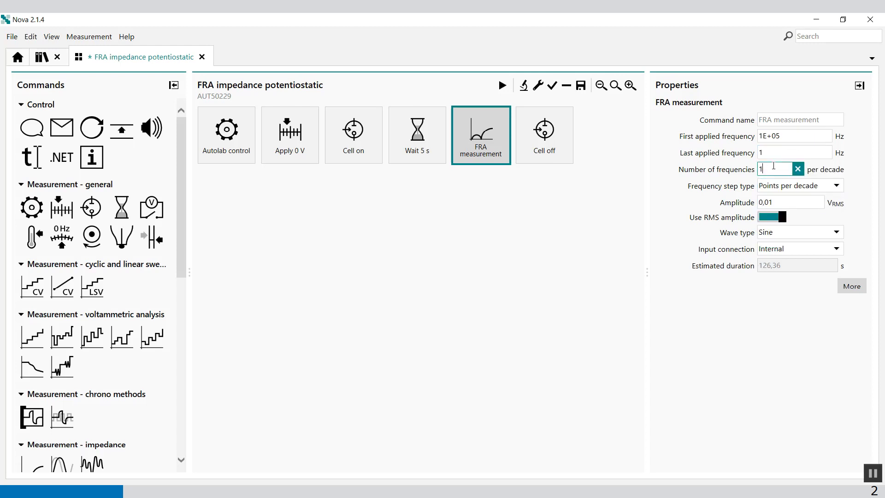
pyautogui.write('4')
# Toggle Use RMS amplitude off and back on, keeping 0,01 V RMS amplitude
pyautogui.click(765, 217)
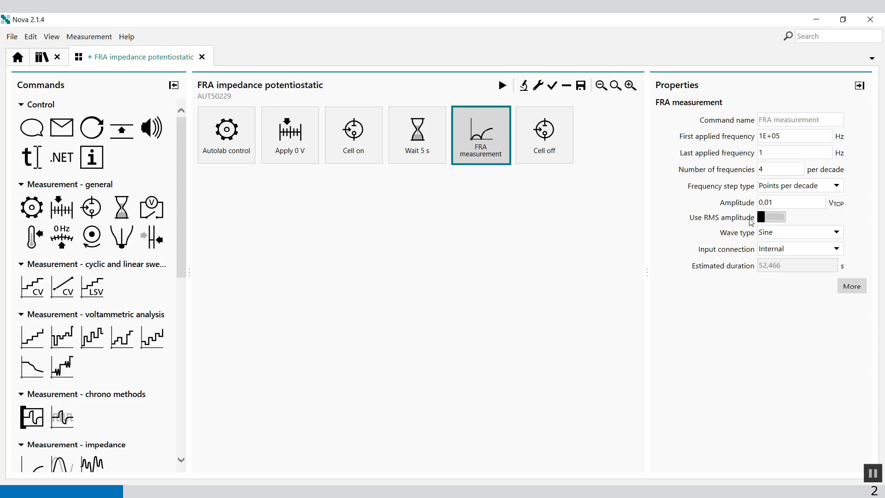
pyautogui.click(775, 222)
pyautogui.click(804, 201)
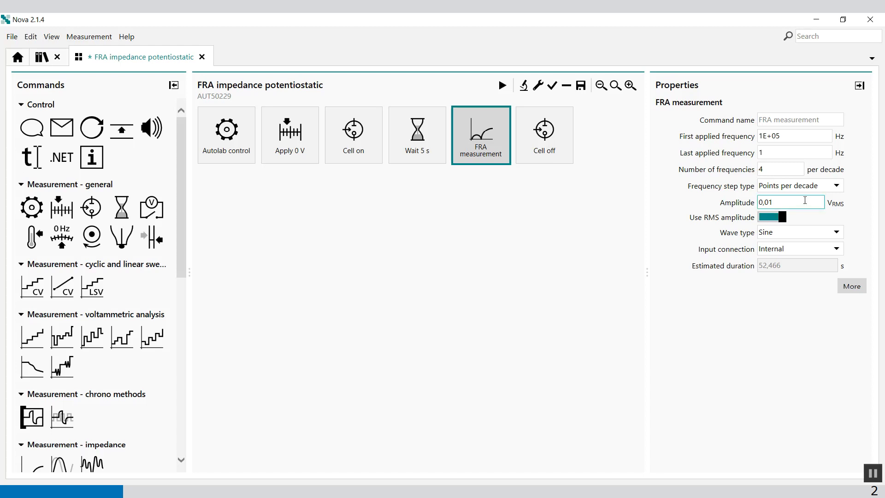
pyautogui.click(810, 237)
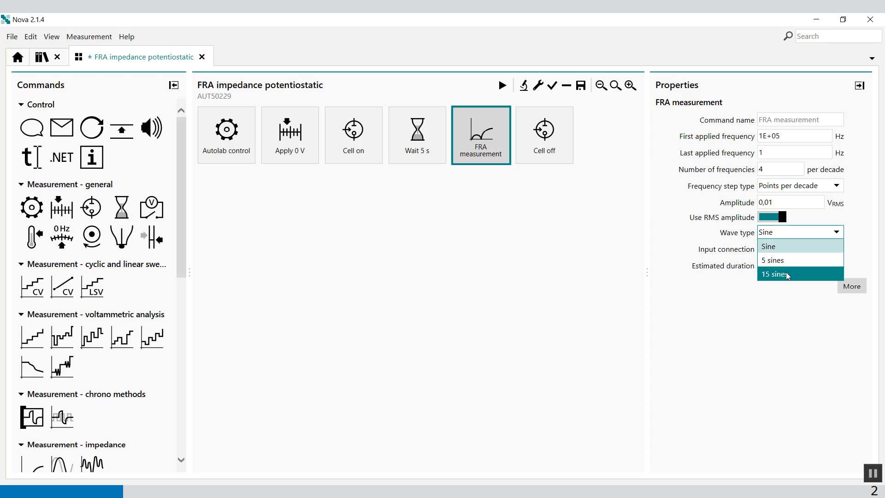
pyautogui.click(791, 244)
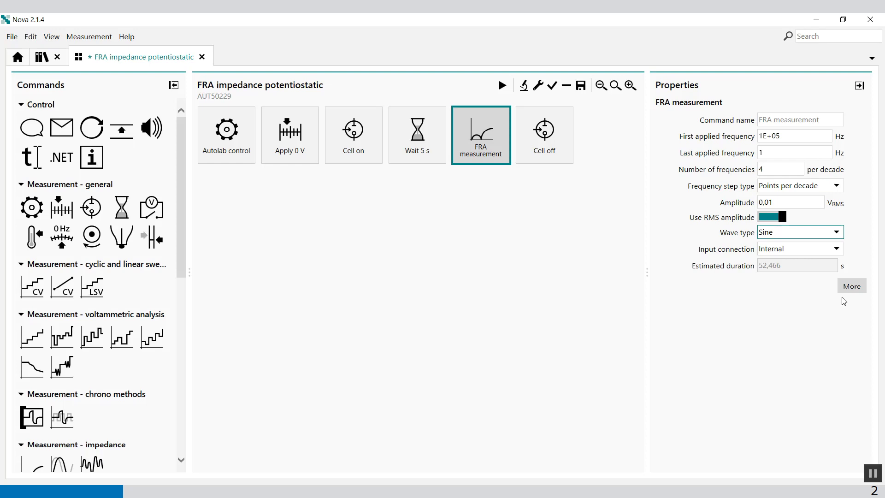
pyautogui.click(851, 287)
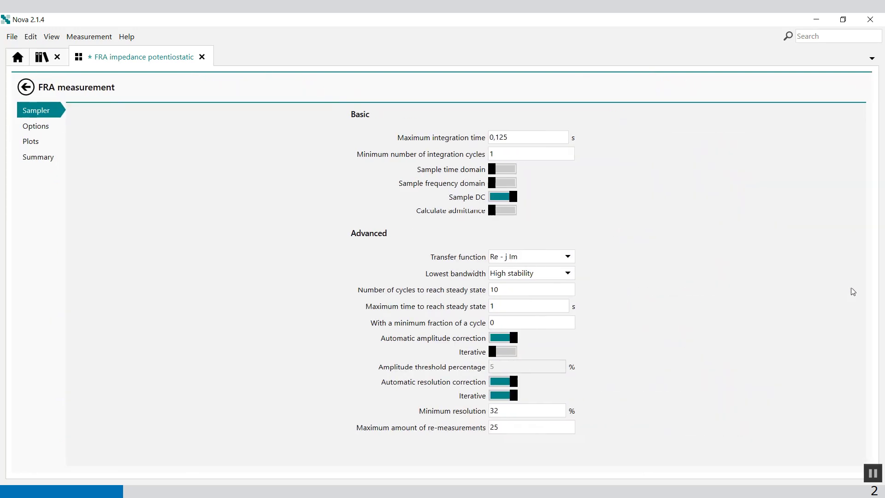
pyautogui.click(35, 126)
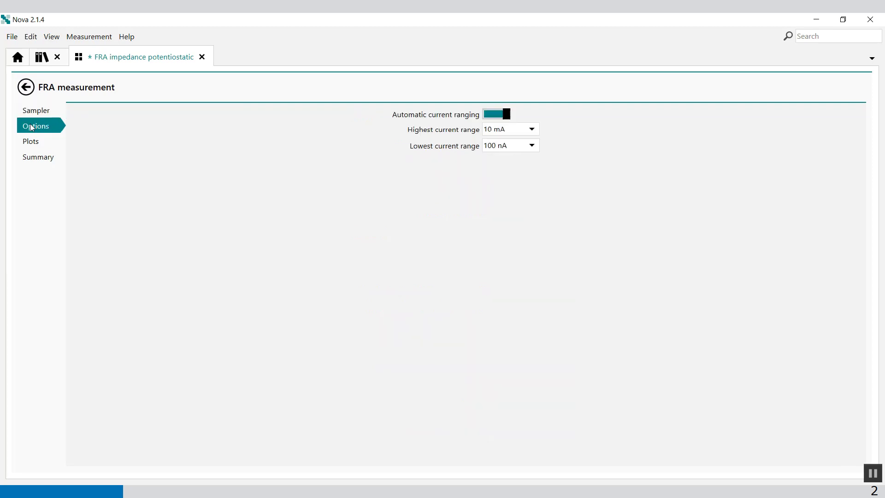
pyautogui.click(31, 141)
pyautogui.click(37, 159)
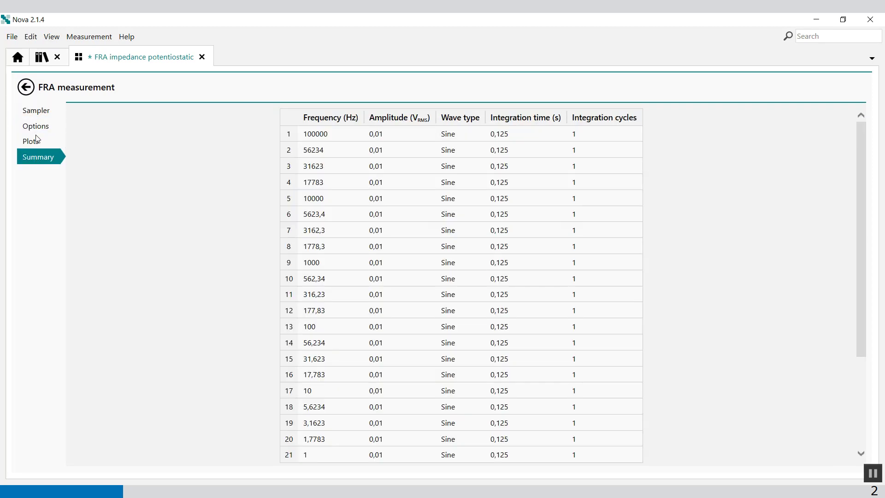
pyautogui.moveTo(858, 136); pyautogui.dragTo(870, 119)
pyautogui.scroll(-2, 761, 211)
pyautogui.scroll(2, 322, 195)
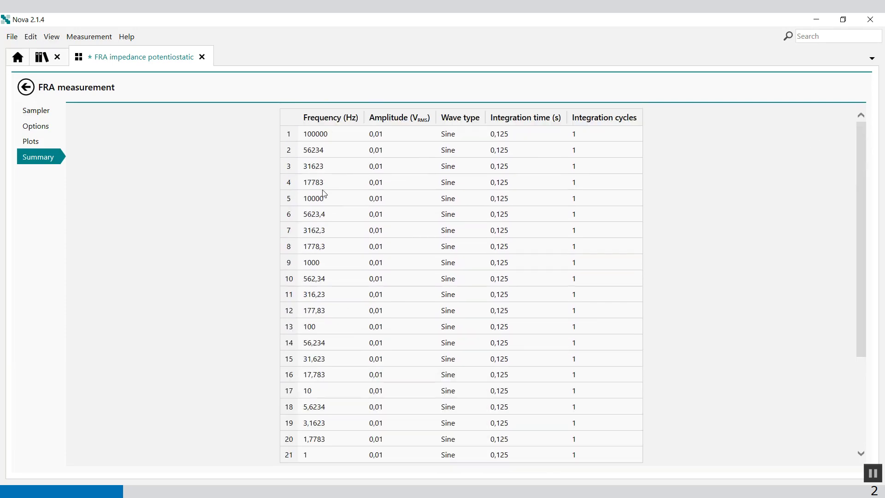
# Show the FRA measurement's Sampler settings
pyautogui.click(36, 110)
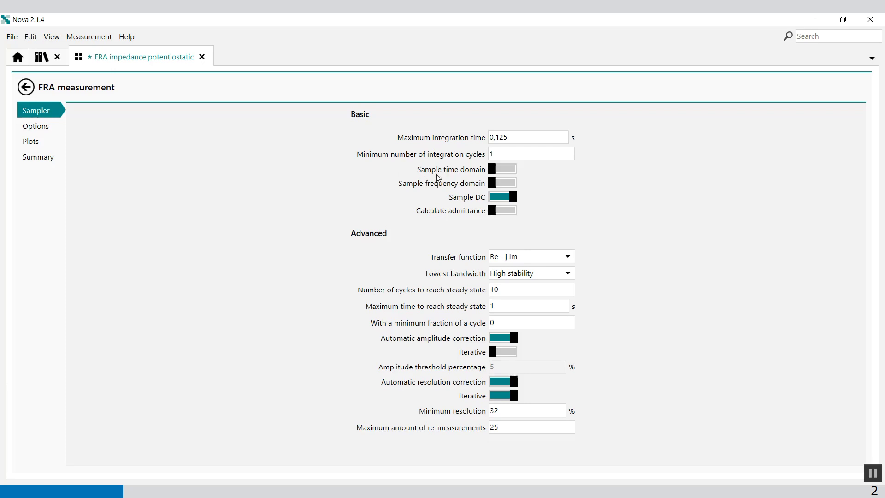
# Switch on the Sample time domain option in the sampler settings
pyautogui.click(506, 170)
# In Options, set the highest current range to 100 mA and the lowest to 10 nA
pyautogui.click(45, 125)
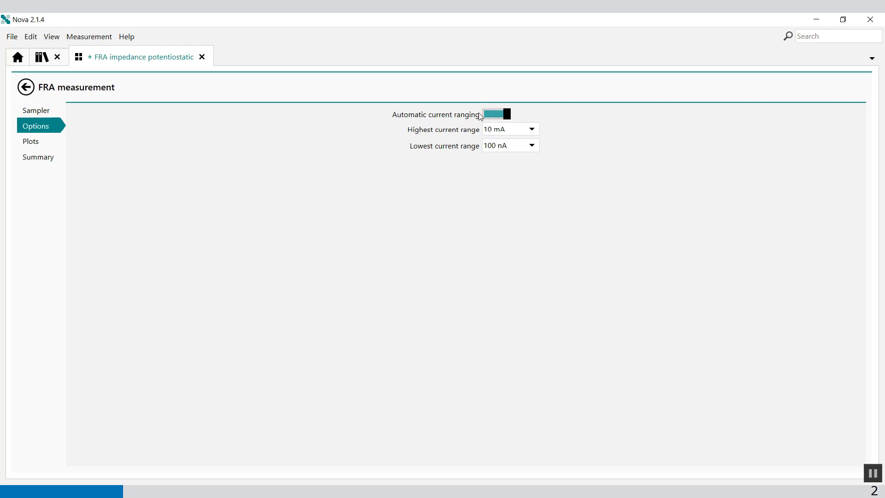
pyautogui.click(525, 134)
pyautogui.click(521, 142)
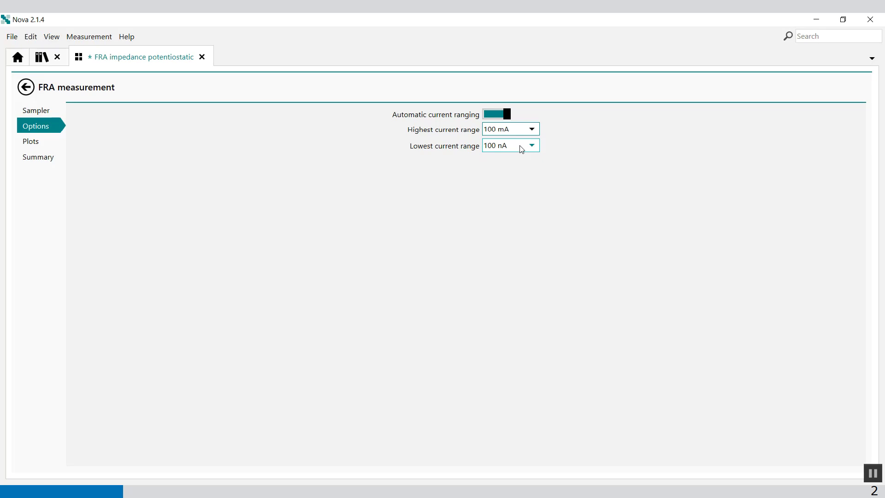
pyautogui.click(522, 149)
pyautogui.click(504, 242)
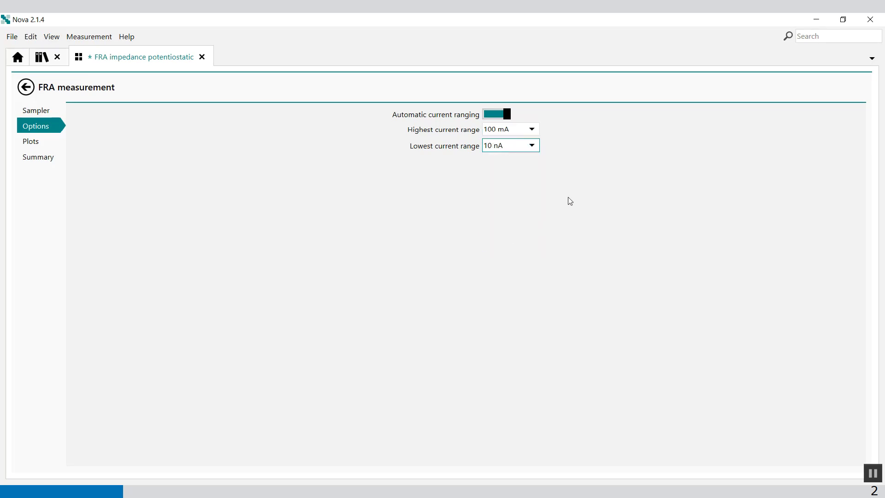
# In Plots, enable Resolution vs t as plot 3 and Lissajous as plot 4
pyautogui.click(32, 145)
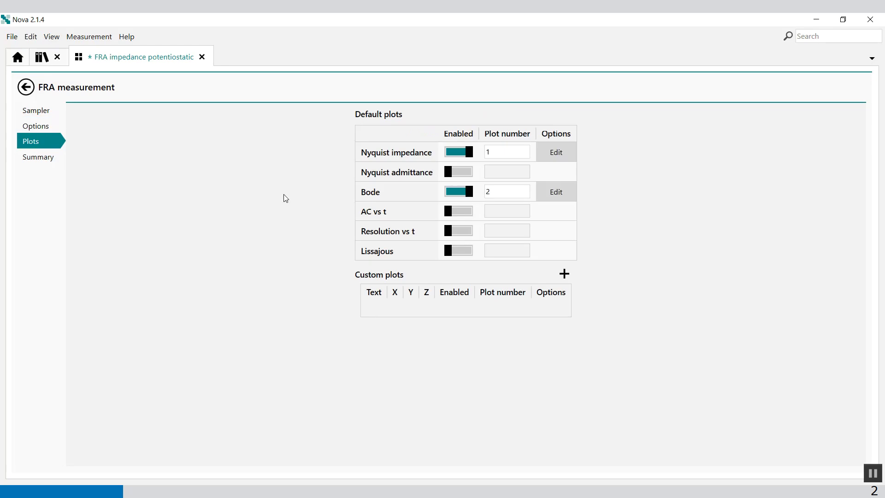
pyautogui.click(485, 153)
pyautogui.click(459, 230)
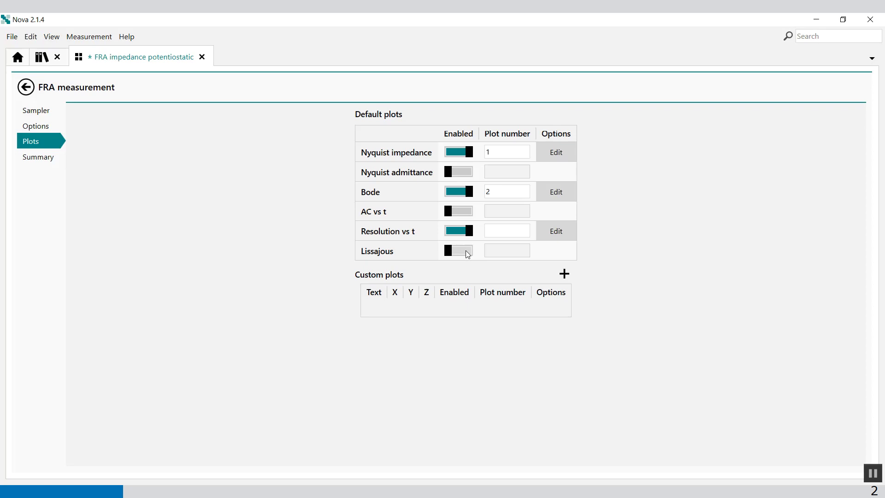
pyautogui.click(465, 251)
pyautogui.click(496, 230)
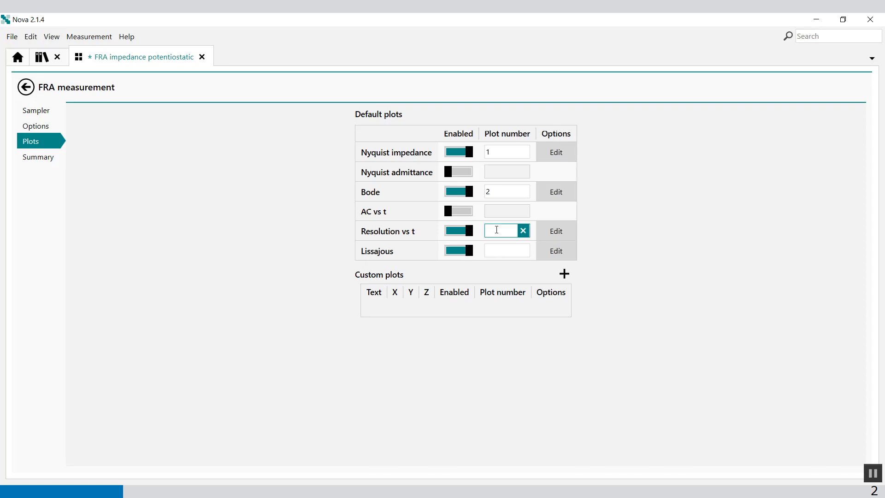
pyautogui.write('3')
pyautogui.click(505, 250)
pyautogui.write('4')
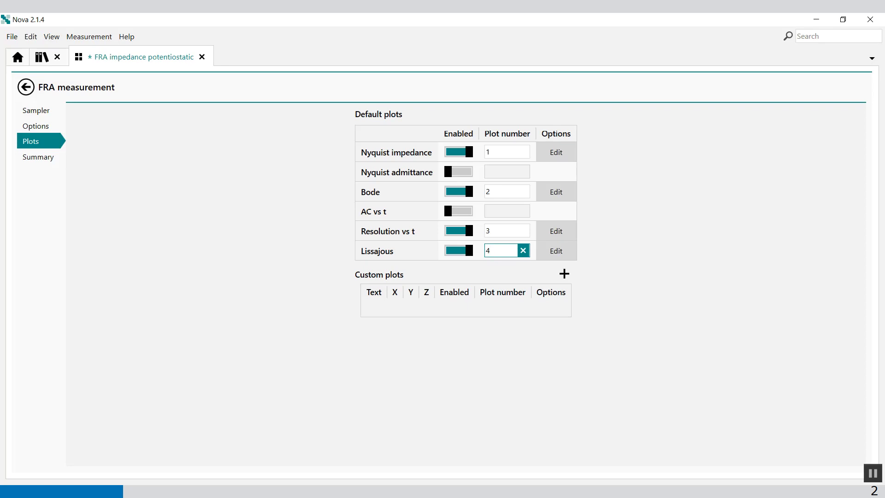
pyautogui.click(692, 227)
# Delete Summary table rows 21 to 18 (1 Hz through 5,6234 Hz), leaving 10 Hz as the last frequency
pyautogui.click(40, 160)
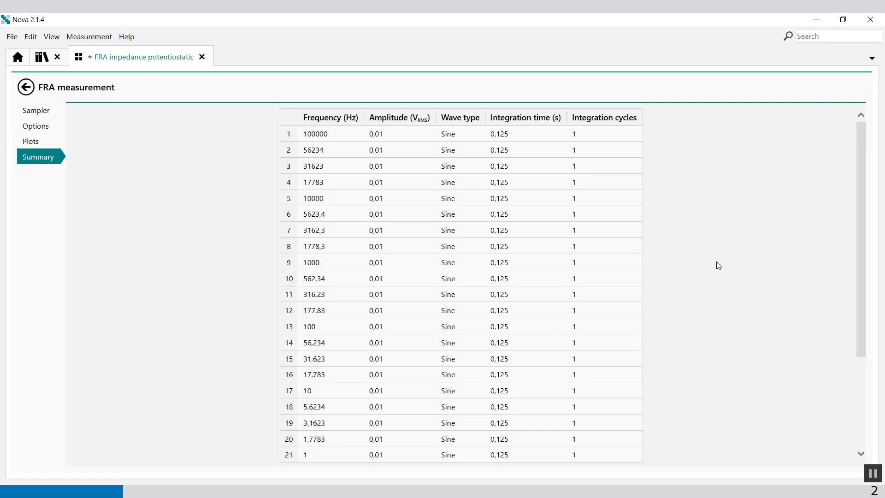
pyautogui.scroll(-3, 717, 265)
pyautogui.scroll(3, 717, 265)
pyautogui.scroll(-3, 719, 265)
pyautogui.scroll(3, 718, 266)
pyautogui.scroll(-3, 718, 266)
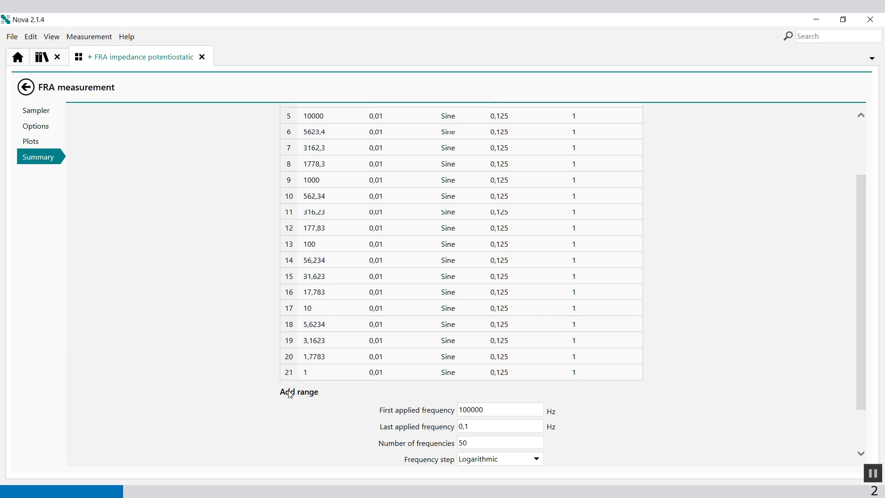
pyautogui.click(289, 373)
pyautogui.click(325, 372)
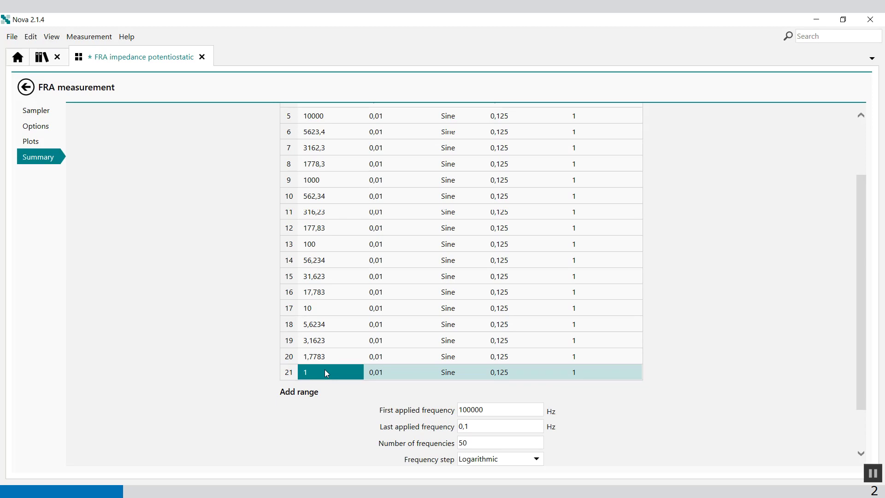
pyautogui.press('Delete')
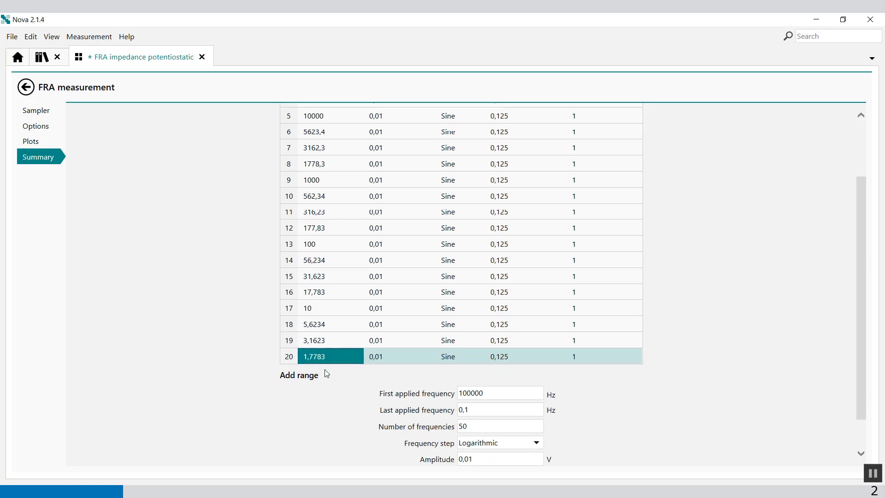
pyautogui.press('Delete')
pyautogui.press('Delete')
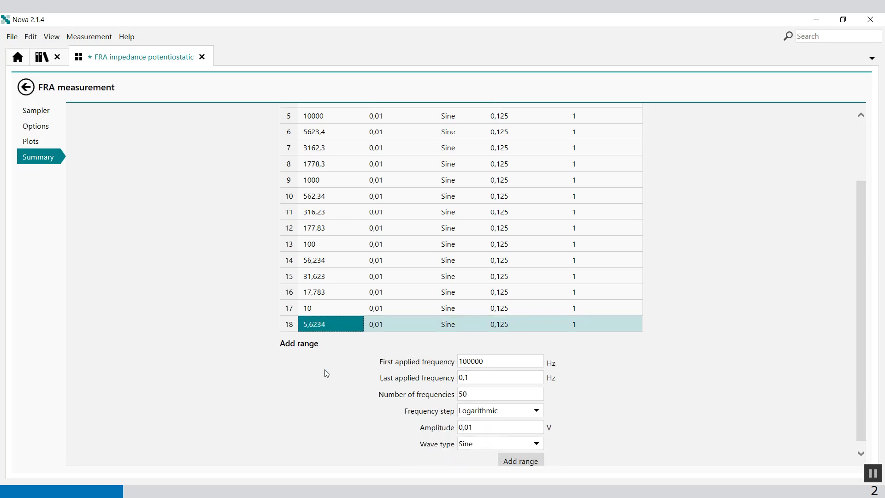
pyautogui.press('Delete')
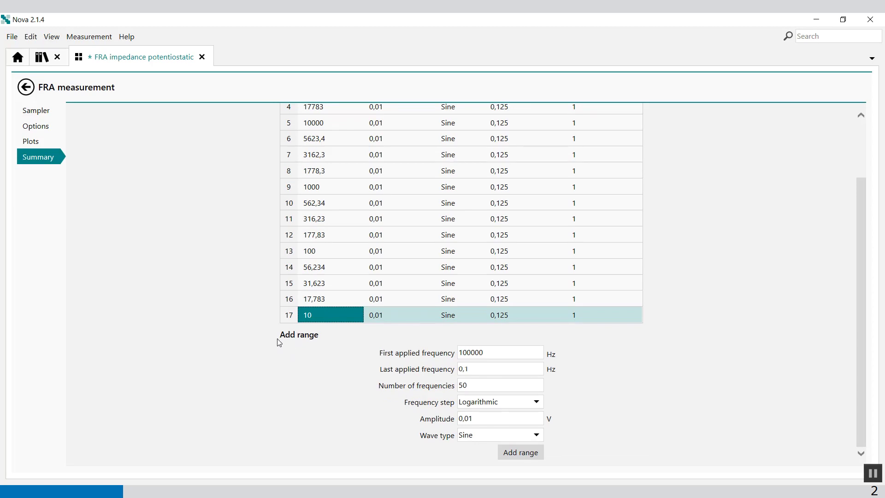
# Set the new range's first and last frequency to 1 Hz, with 1 frequency
pyautogui.click(296, 340)
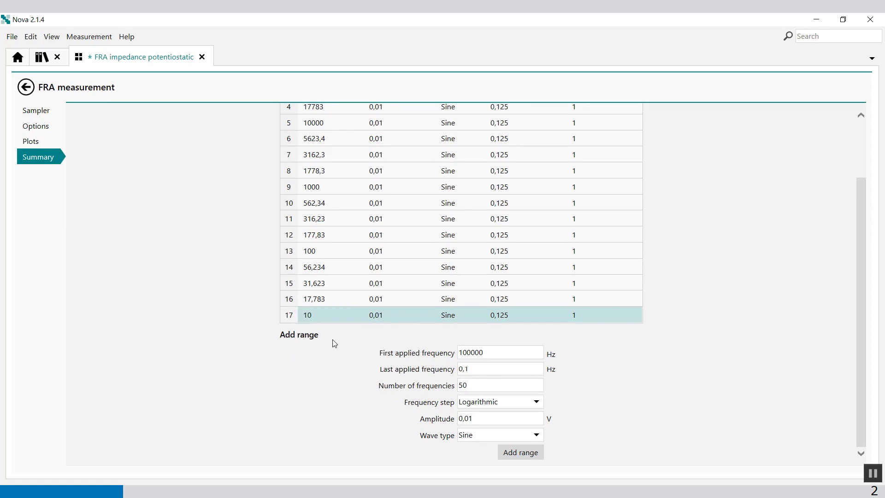
pyautogui.click(492, 355)
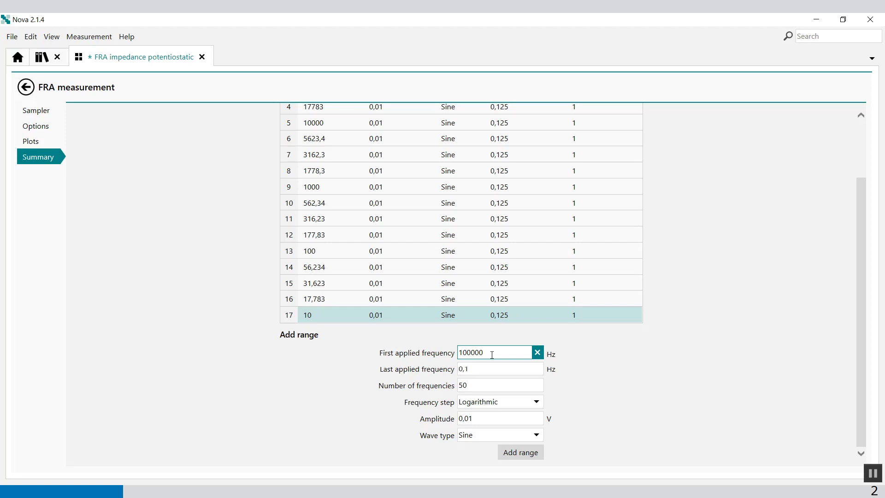
pyautogui.press('BackSpace')
pyautogui.press('BackSpace')
pyautogui.press('BackSpace')
pyautogui.press('BackSpace')
pyautogui.press('BackSpace')
pyautogui.press('BackSpace')
pyautogui.write('1')
pyautogui.click(497, 369)
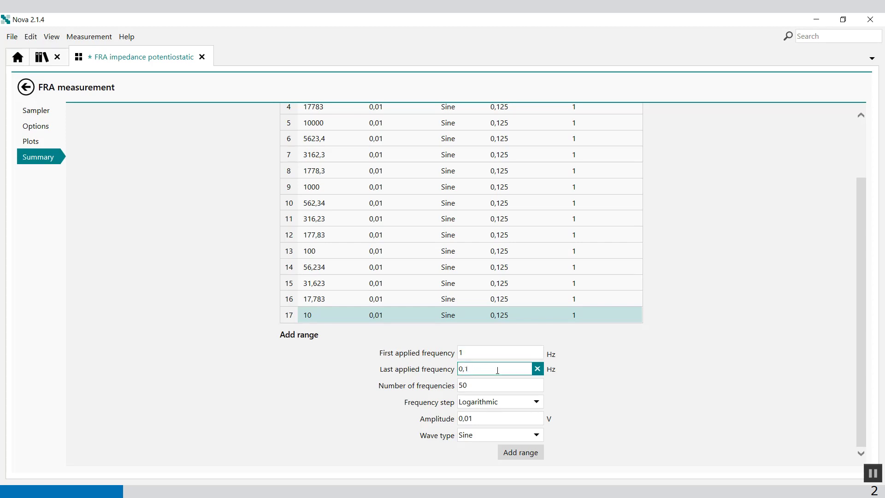
pyautogui.press('BackSpace')
pyautogui.press('BackSpace')
pyautogui.press('BackSpace')
pyautogui.write('1')
pyautogui.doubleClick(479, 385)
pyautogui.write('1')
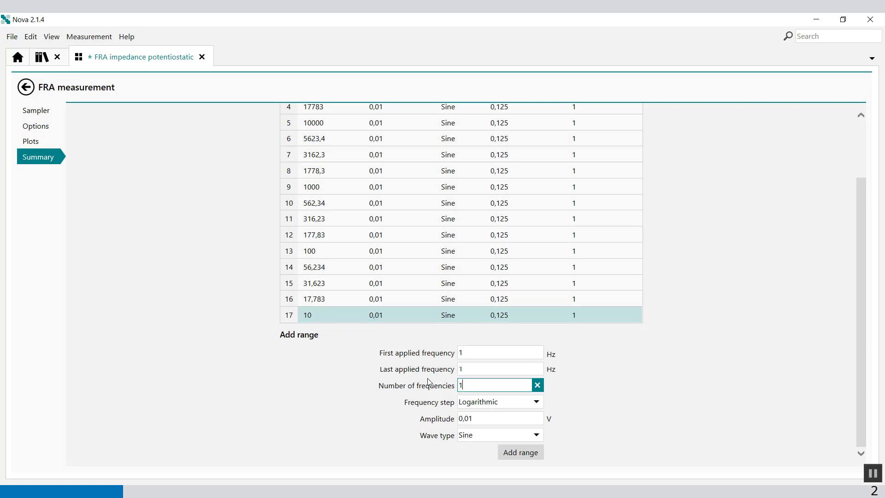
# Choose the 5 sines wave type and add the range as row 18
pyautogui.click(516, 439)
pyautogui.click(481, 463)
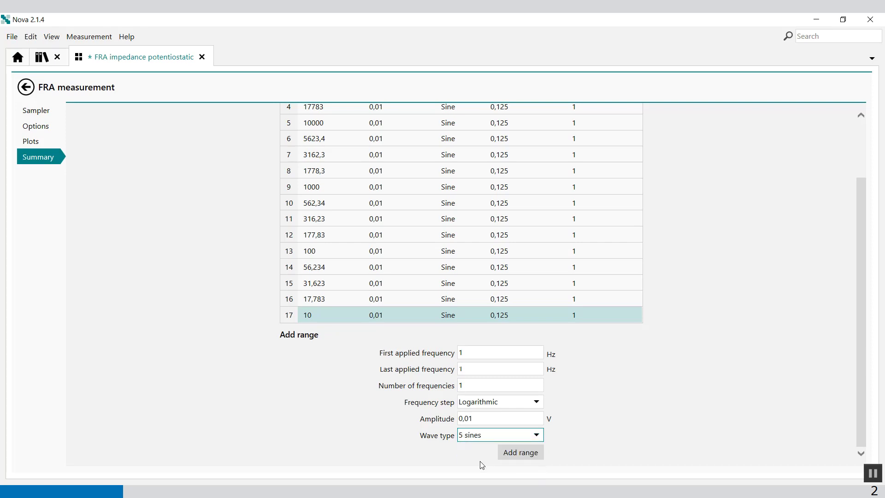
pyautogui.click(516, 450)
pyautogui.moveTo(324, 336)
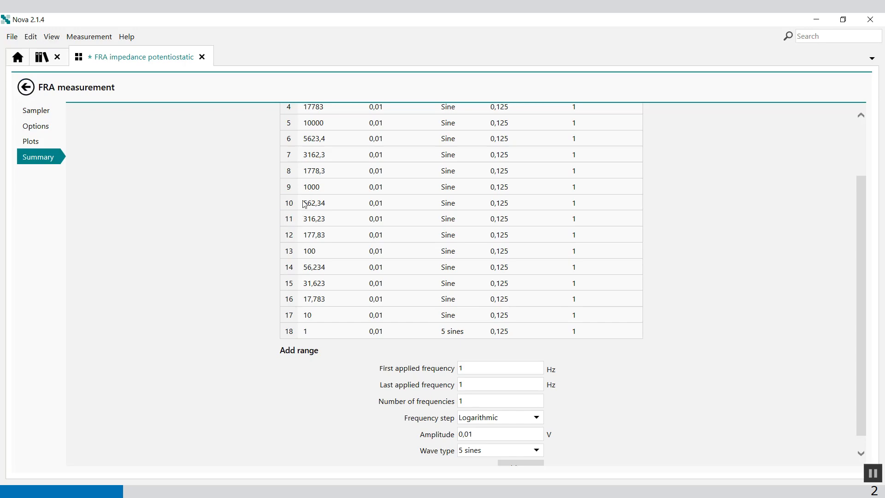
# Leave the FRA measurement settings and go back to the procedure editor
pyautogui.scroll(3, 666, 240)
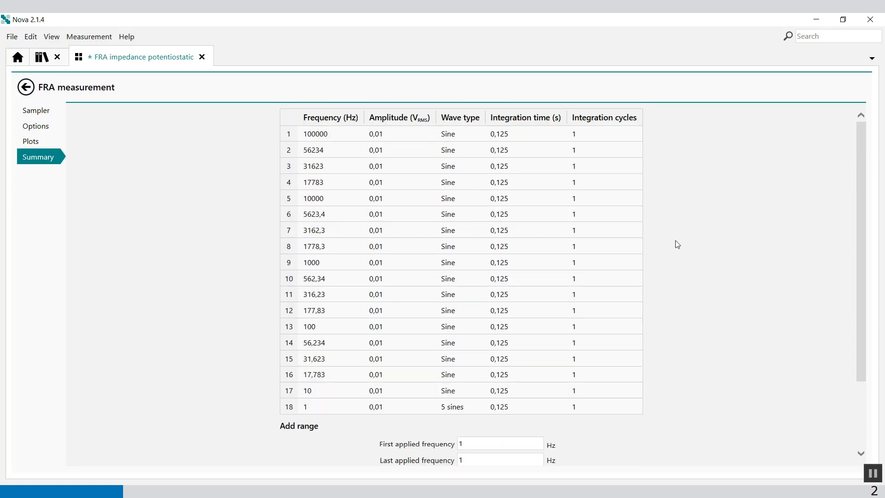
pyautogui.click(26, 87)
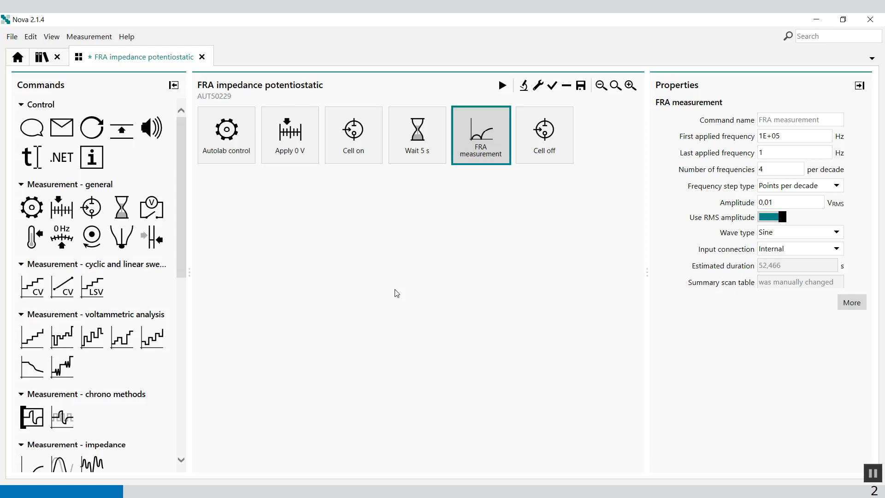
# Run the FRA impedance potentiostatic procedure with the Play button
pyautogui.click(502, 86)
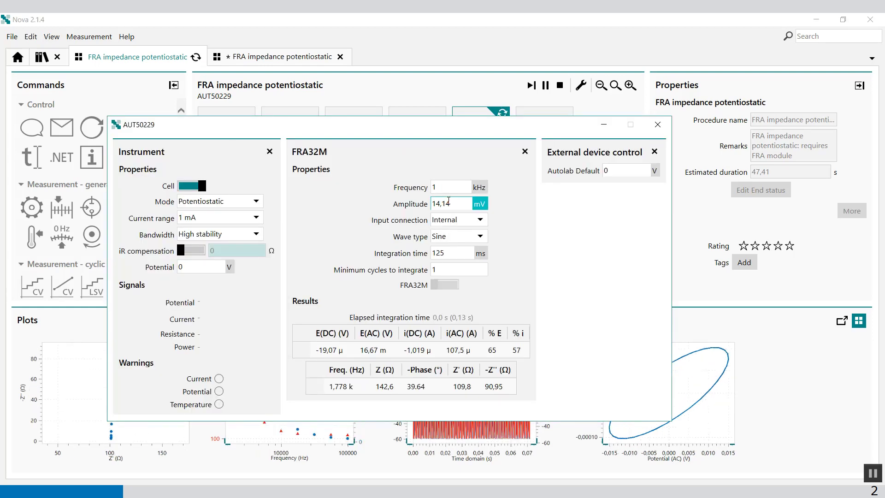
# Drag the AUT50229 instrument window to the top right to reveal the live plots
pyautogui.moveTo(408, 121); pyautogui.dragTo(483, 18)
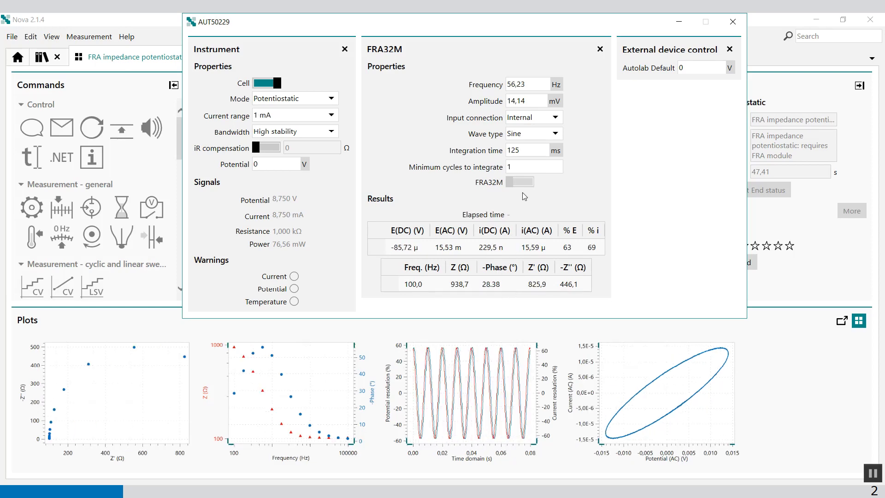
# Close the instrument control window and let the FRA scan continue
pyautogui.click(731, 22)
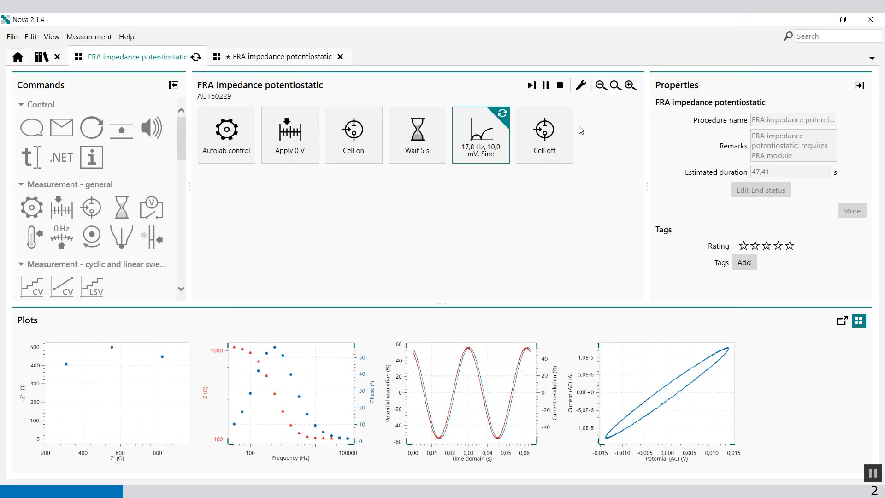